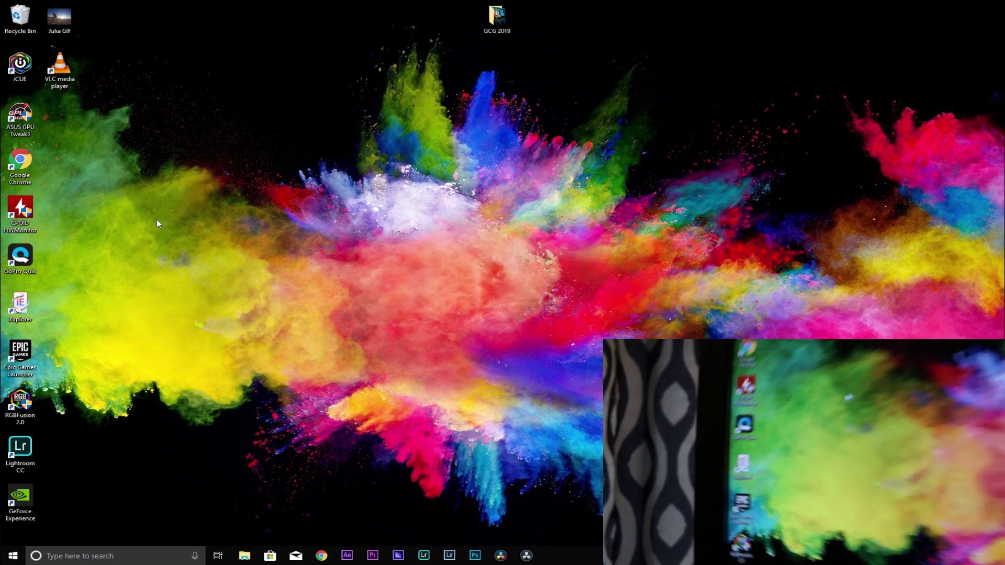
Launch iExplorer from the desktop and continue past the welcome notice in demo mode
double_click(22, 321)
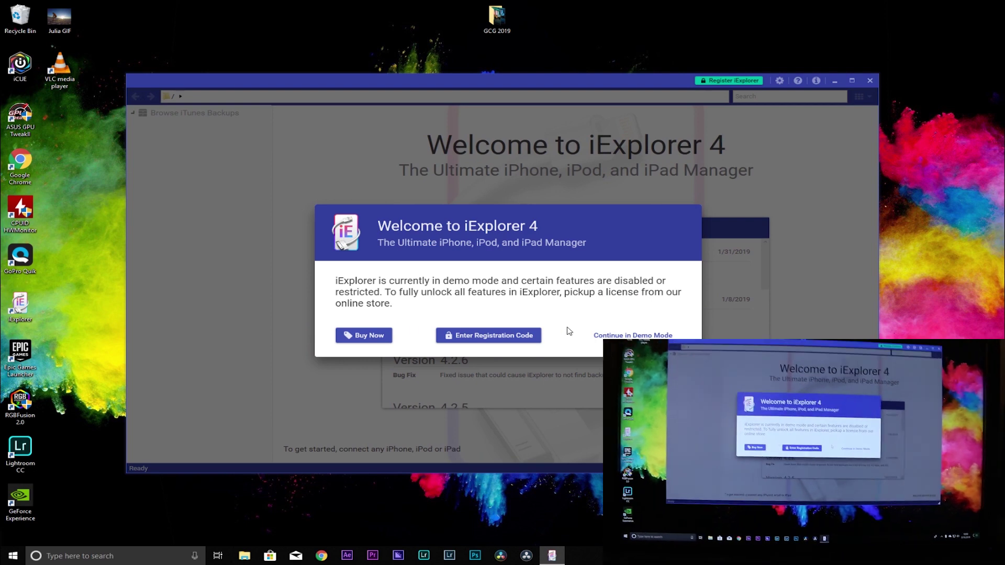
left_click(641, 336)
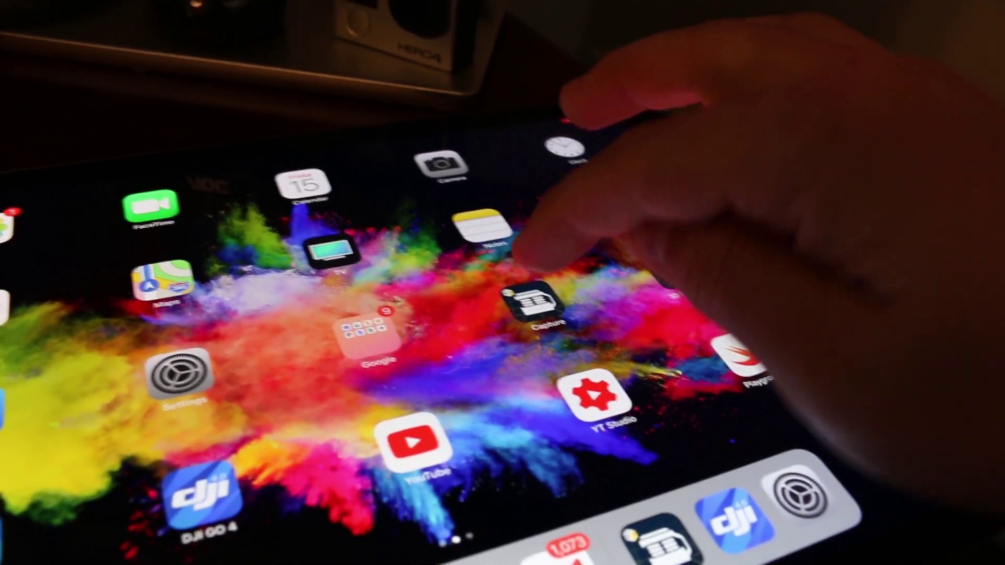
Open the Matterport Capture app from the iPad home screen
left_click(547, 235)
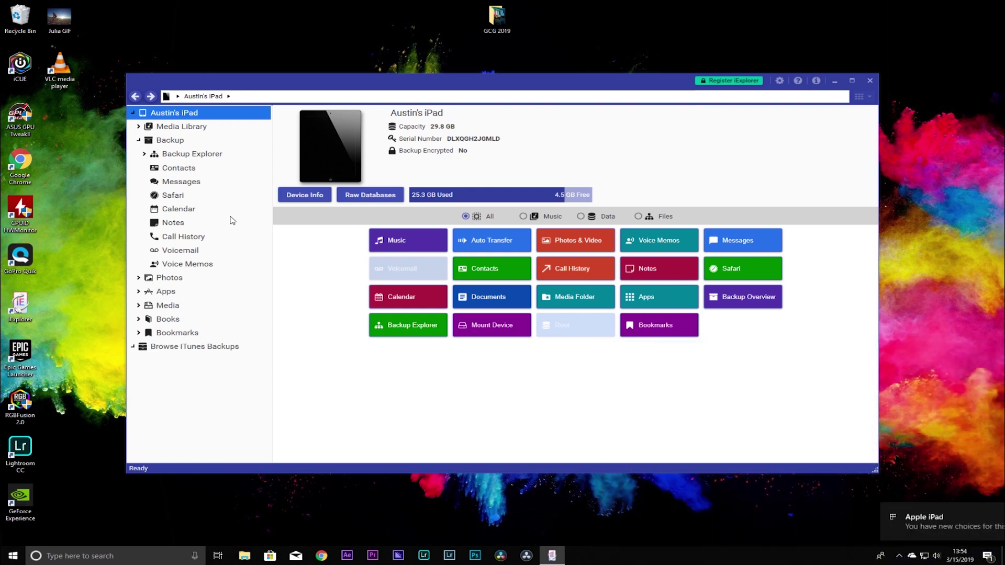
Browse Apps > Capture > Jobs to list the nine job folders, and snap iExplorer to the left half
left_click(166, 291)
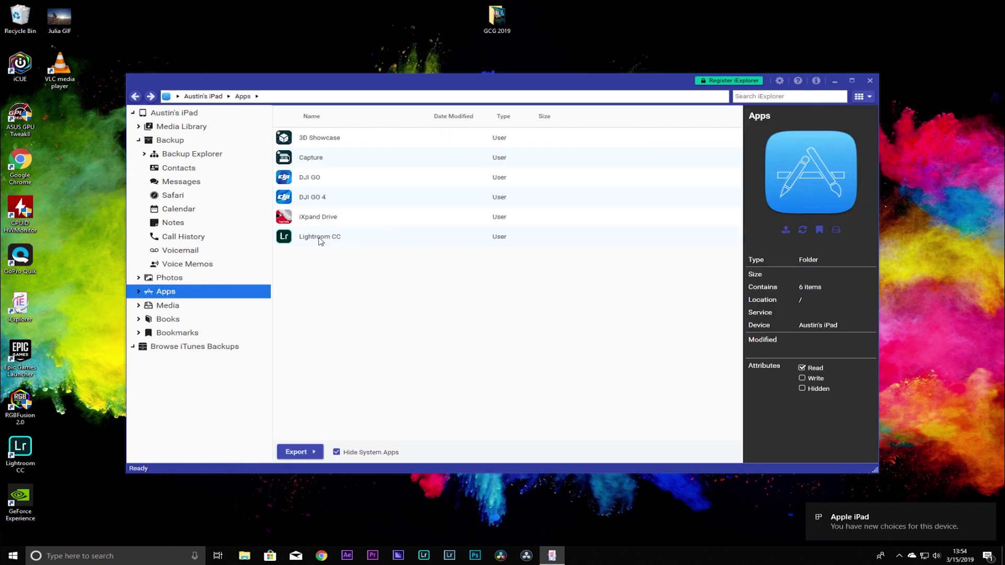
double_click(361, 160)
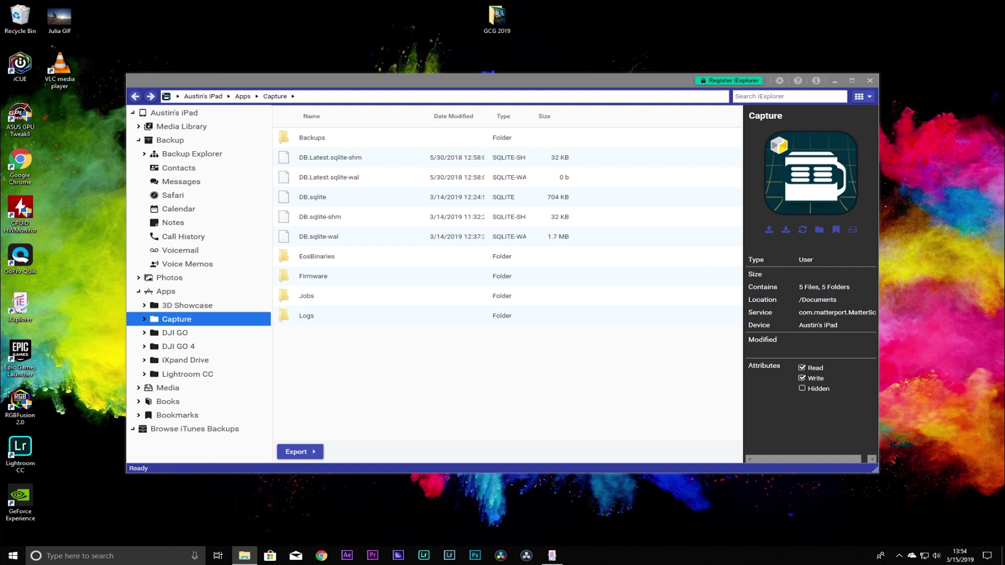
left_click(731, 207)
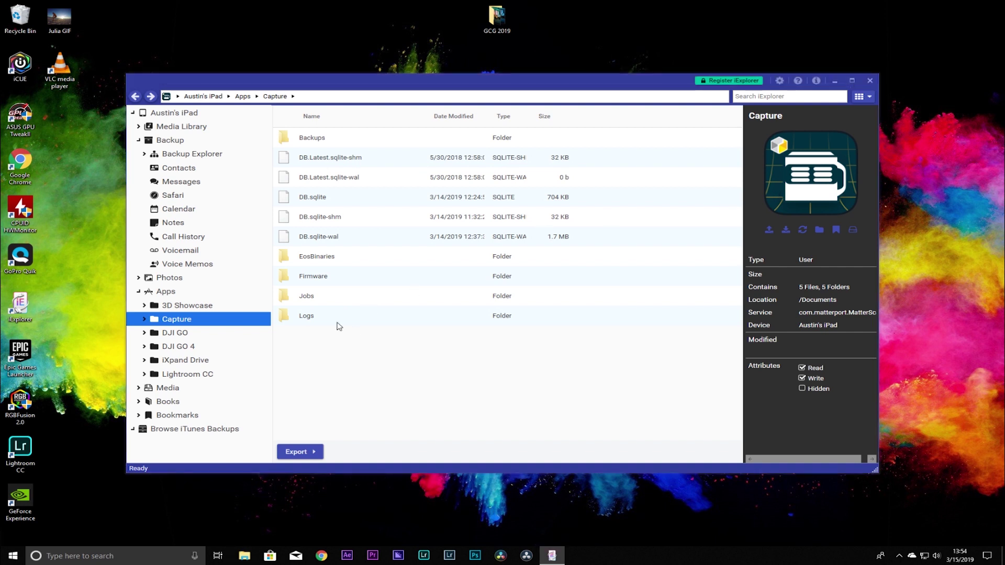
double_click(335, 297)
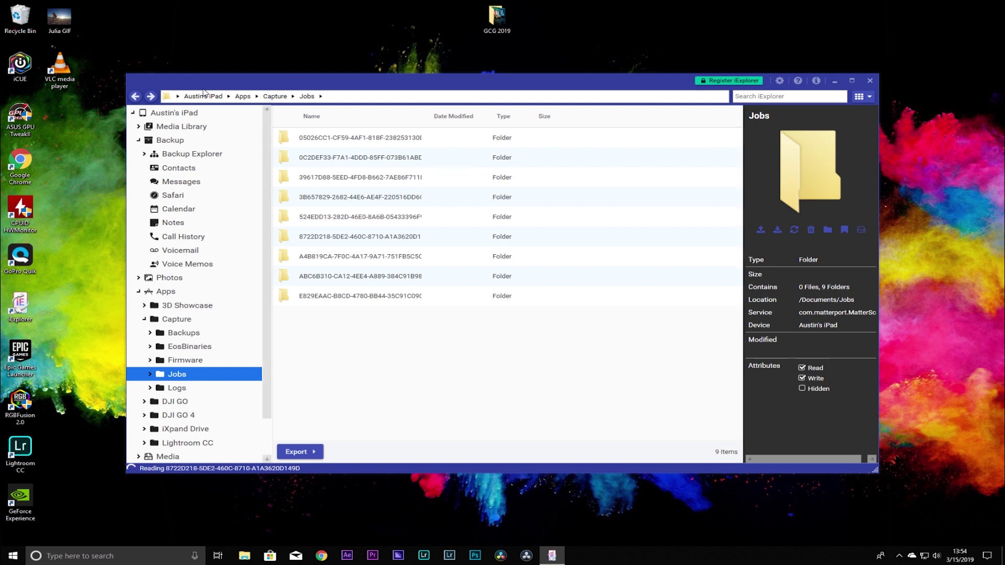
left_click_drag(206, 83, 197, 79)
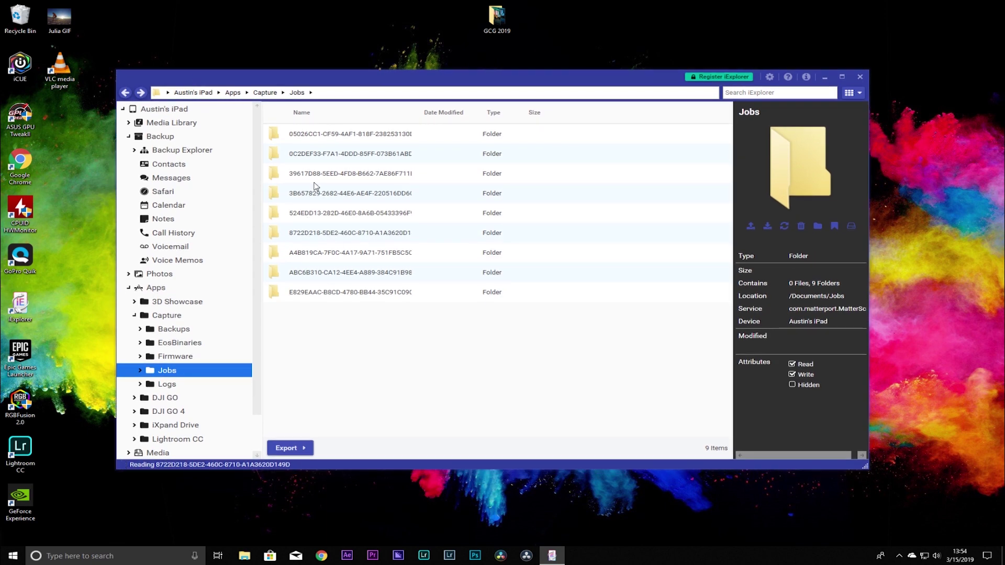
left_click_drag(212, 85, 14, 94)
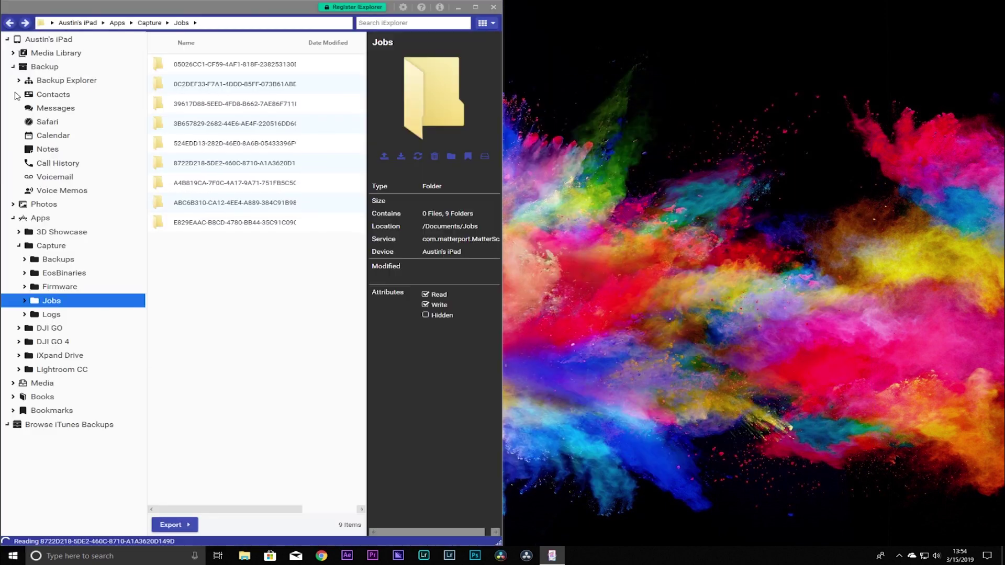
Select all nine job folders, then snap File Explorer on the 2TB External (H:) drive to the right
left_click(261, 73)
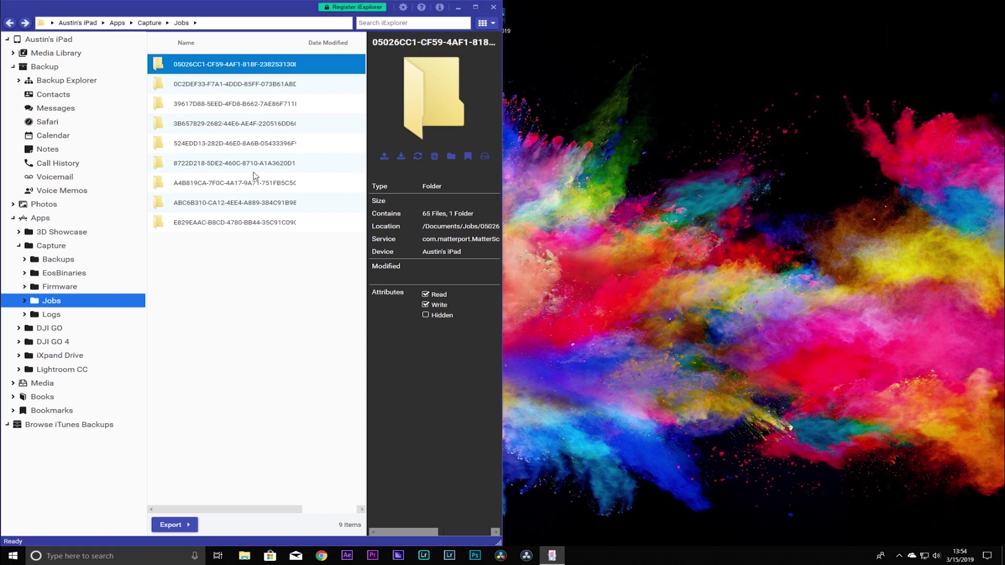
left_click(251, 224, "shift")
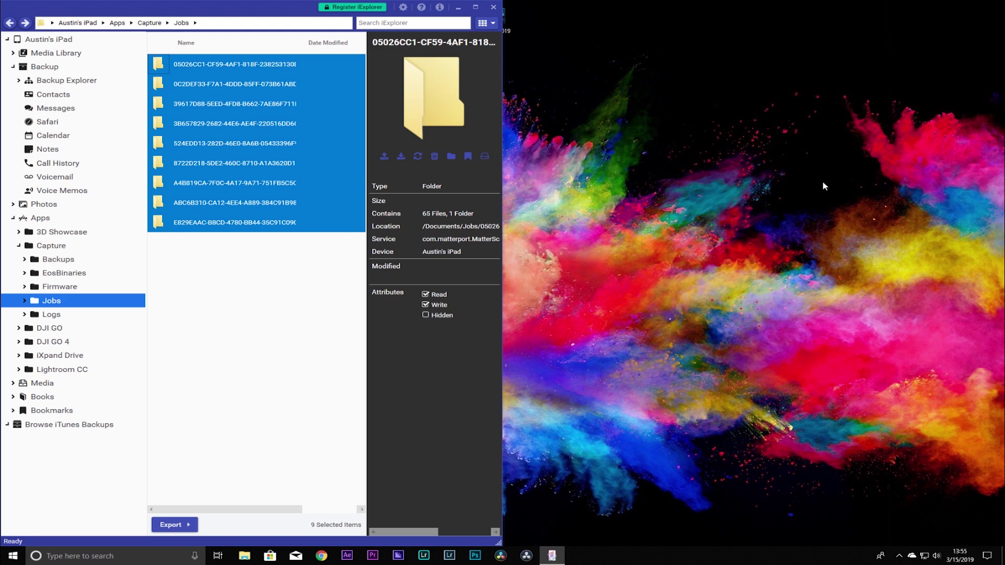
left_click(863, 178)
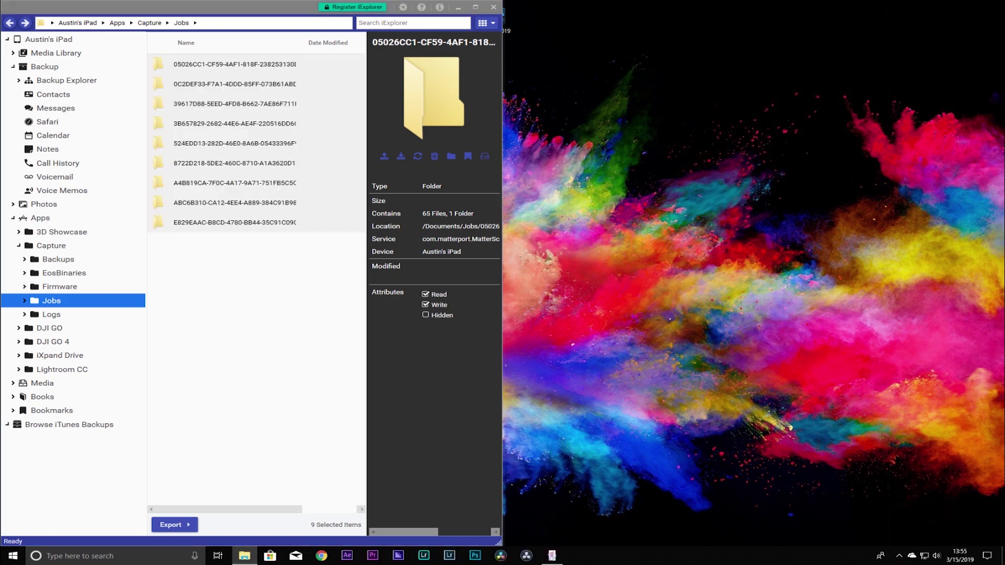
left_click_drag(896, 153, 1000, 162)
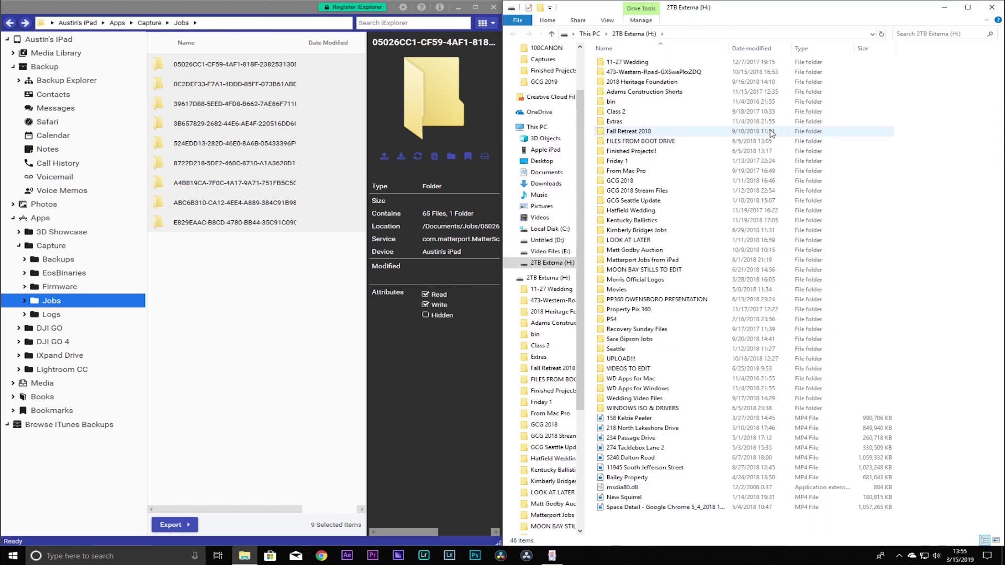
Create a folder named 'Matterport Jobs' on the H: drive and open it
right_click(936, 172)
mouse_move(937, 283)
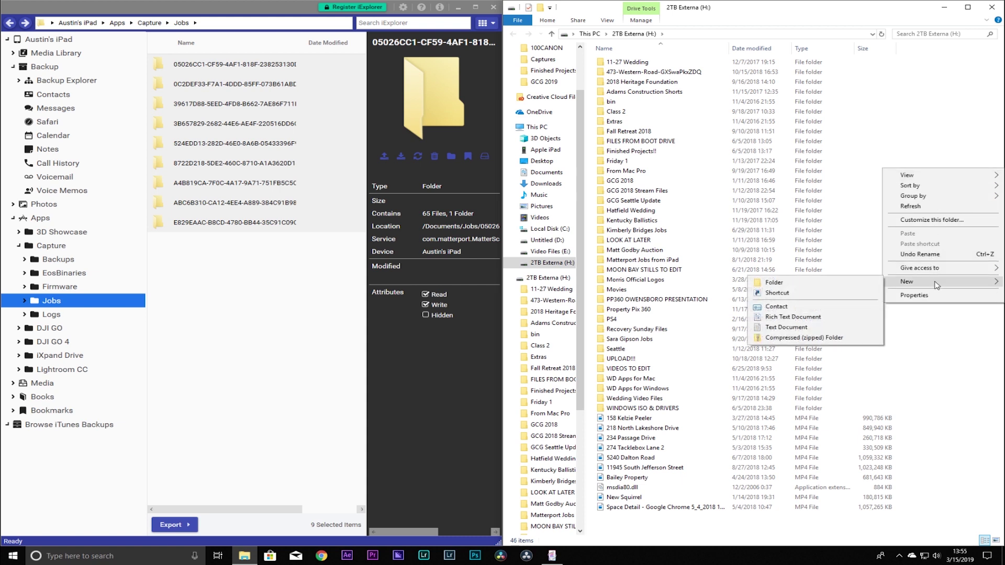
left_click(833, 289)
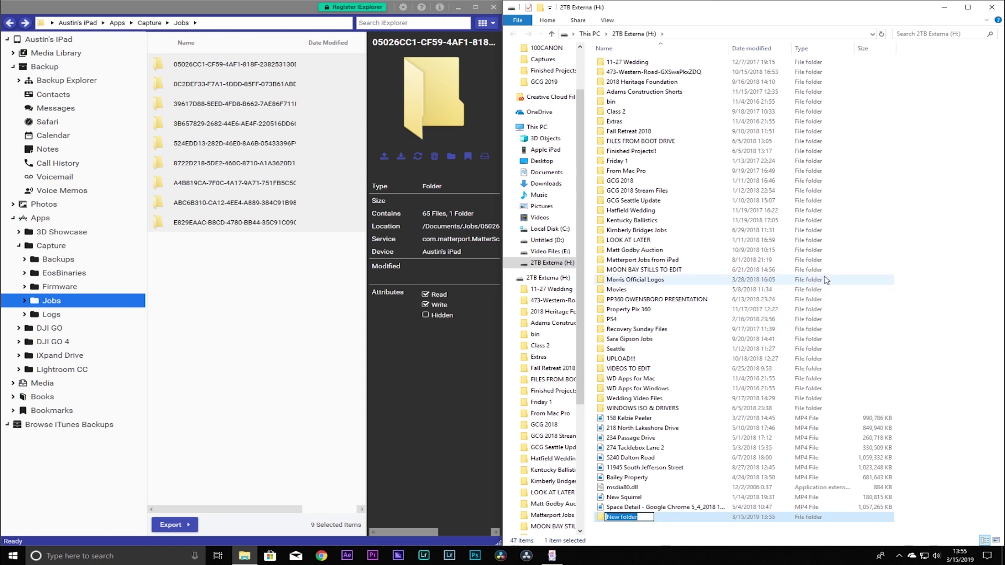
type("Matterport Jobs")
key("Return")
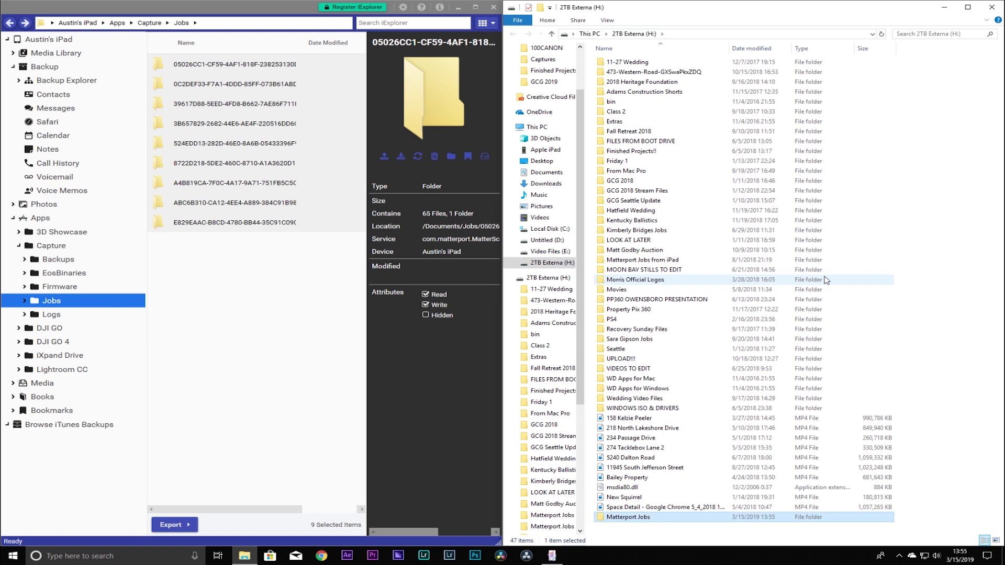
double_click(700, 519)
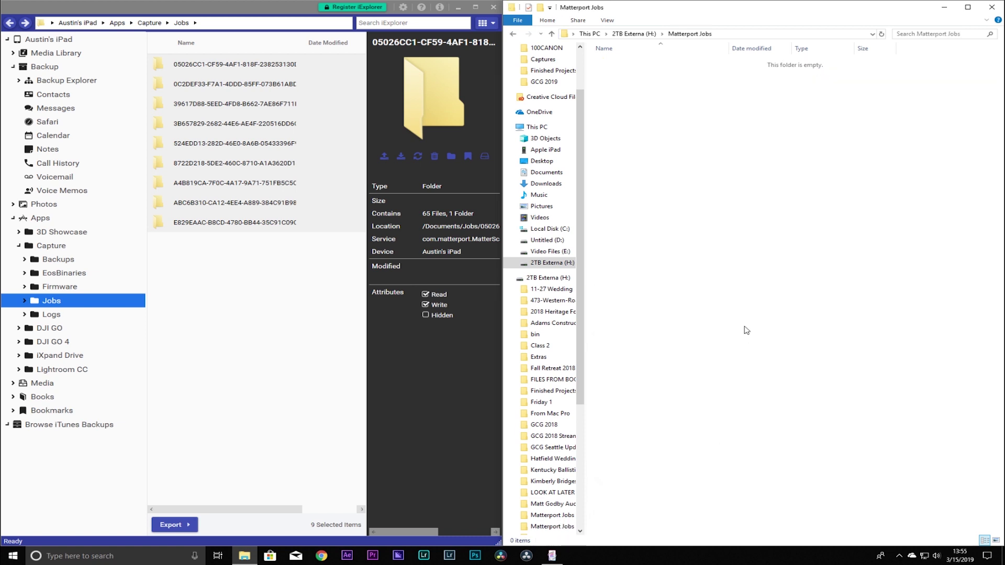
Check the job folders, open the A4B819CA job and preview its Floor1-thumb.png thumbnail
left_click(291, 309)
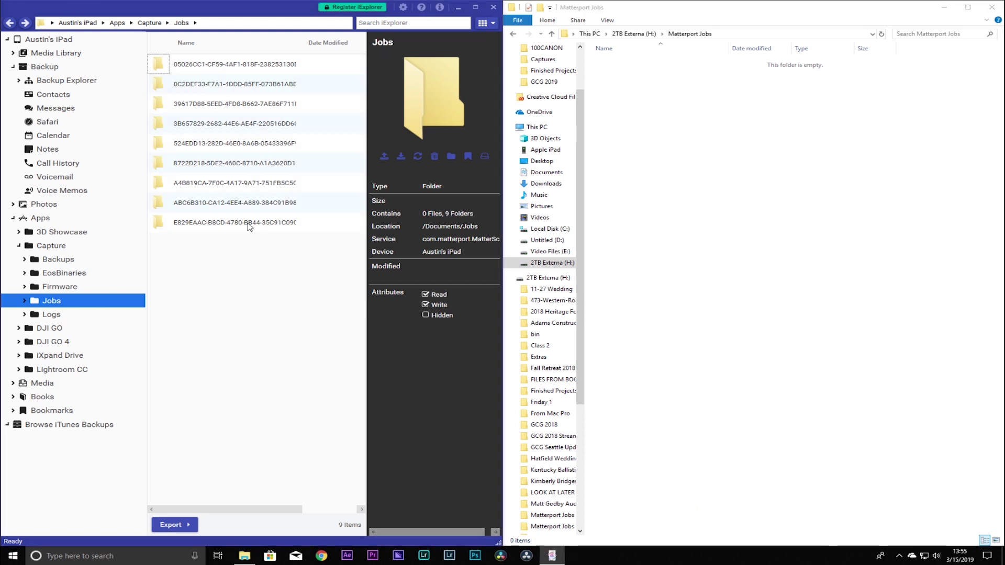
left_click(233, 87)
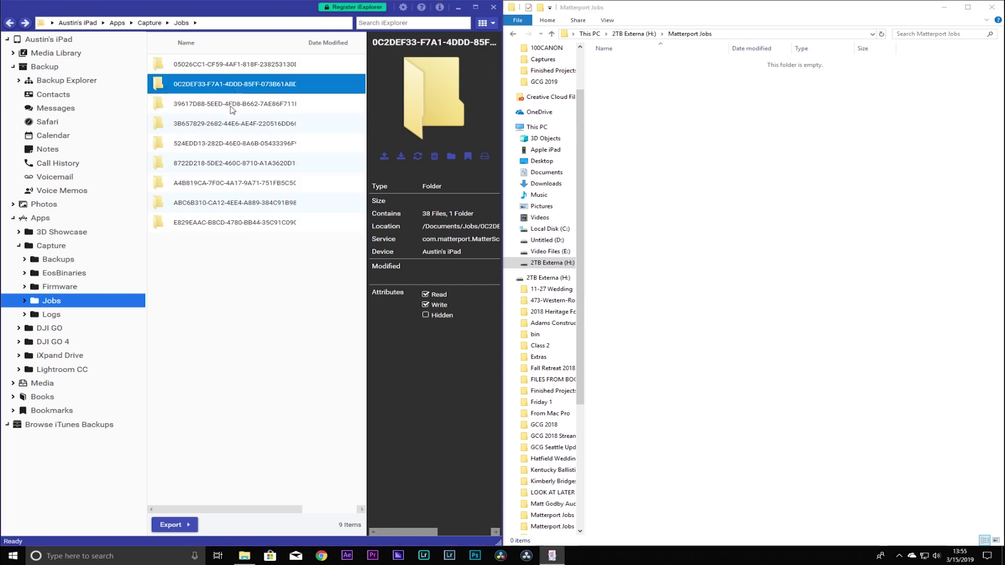
left_click(224, 205)
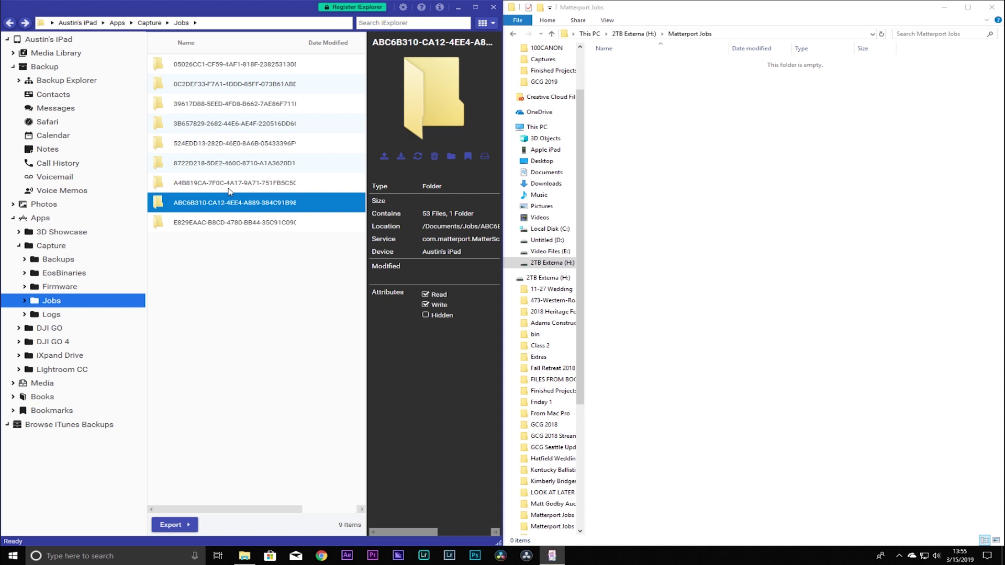
double_click(233, 184)
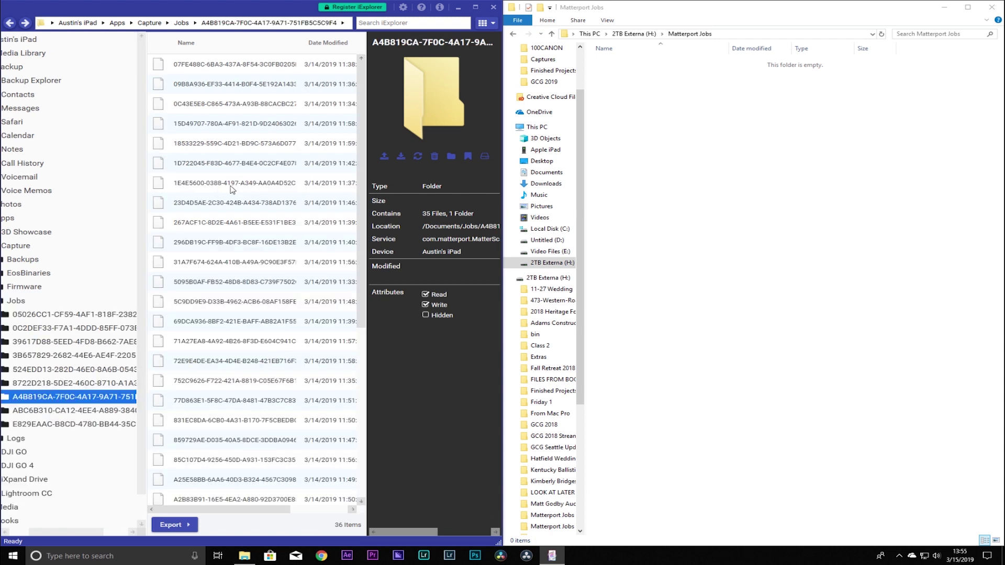
scroll(238, 267, "down", 5)
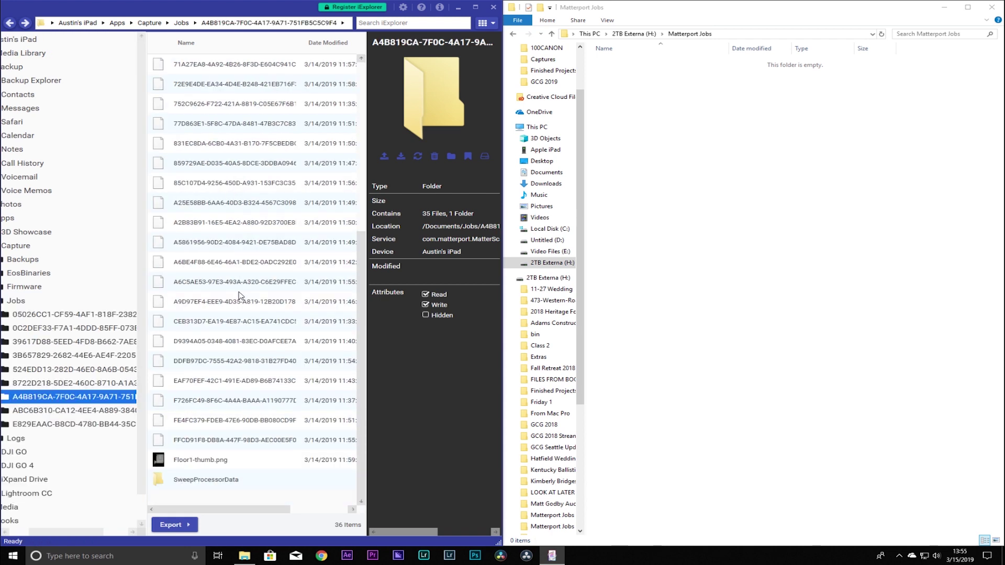
left_click(208, 463)
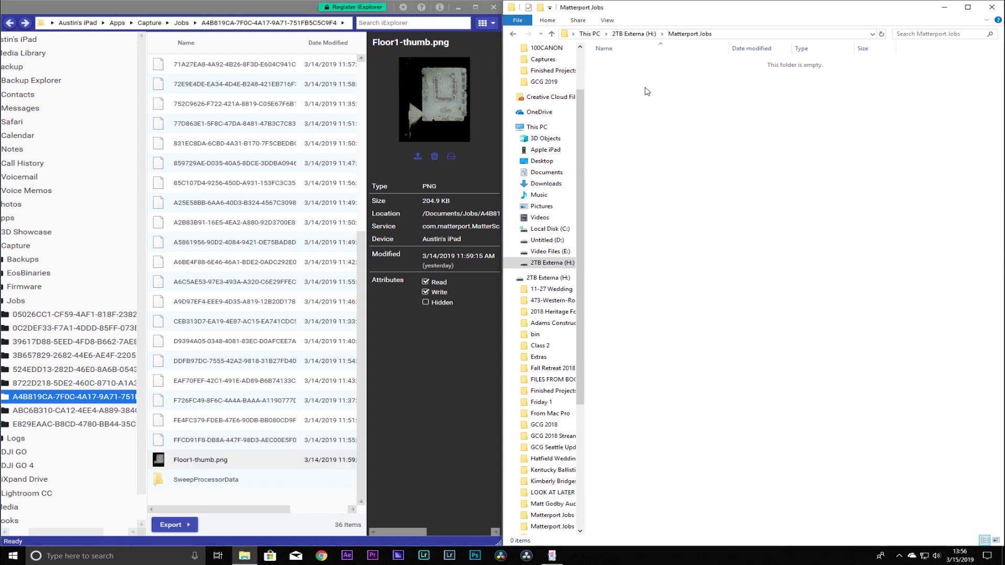
right_click(646, 90)
Create a new folder inside Matterport Jobs and name it 'Engineering'
mouse_move(701, 203)
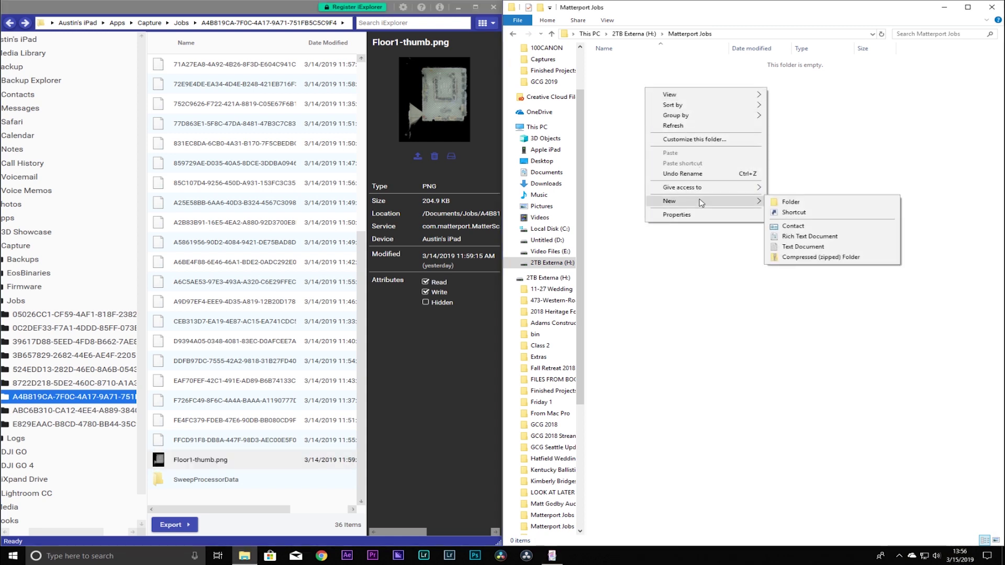
left_click(787, 207)
type("Engin")
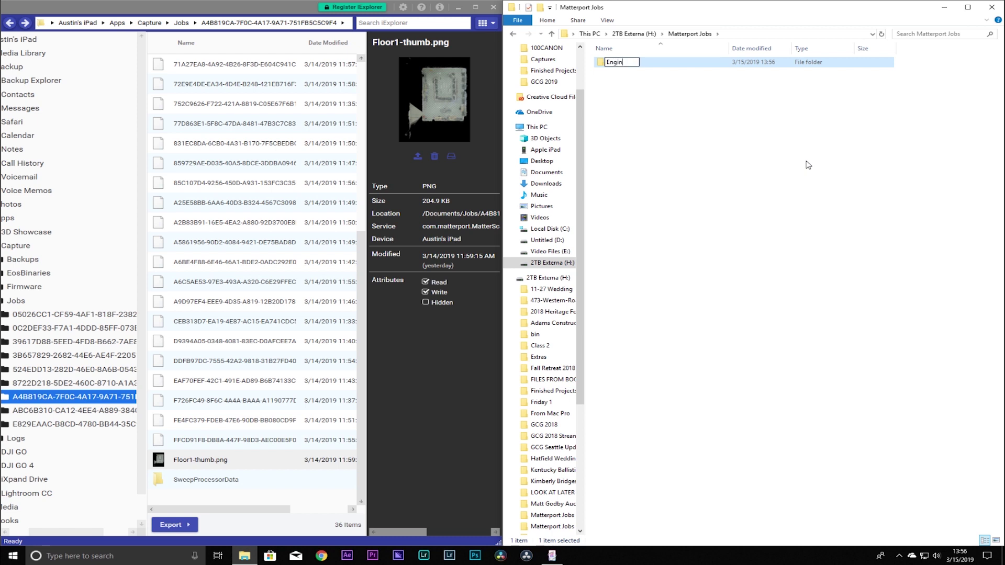
type("eering")
Confirm the Engineering folder name, then select the A4B819CA job folder and bring up its Export options
key("Return")
key("Return")
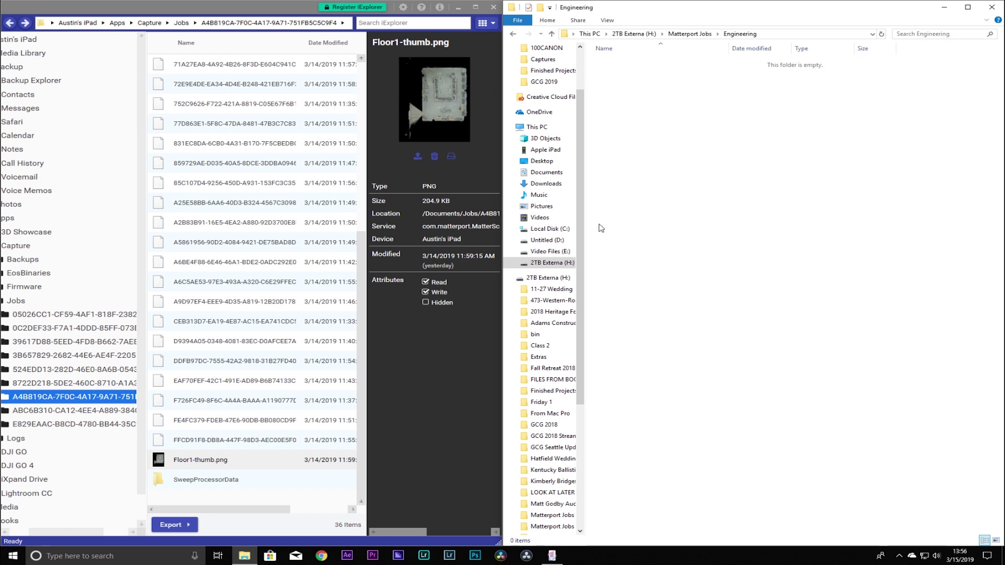
left_click(94, 398)
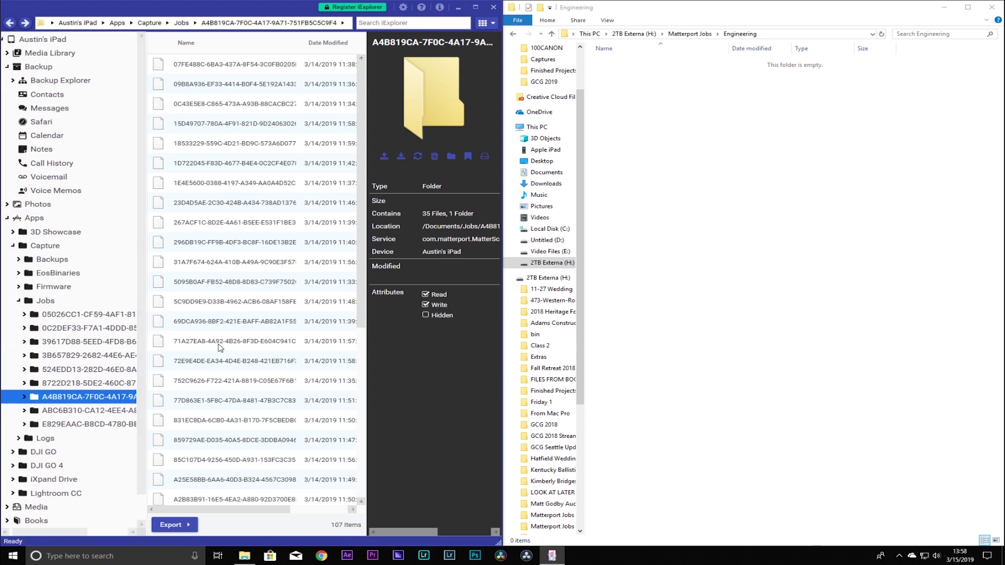
scroll(234, 351, "down", 5)
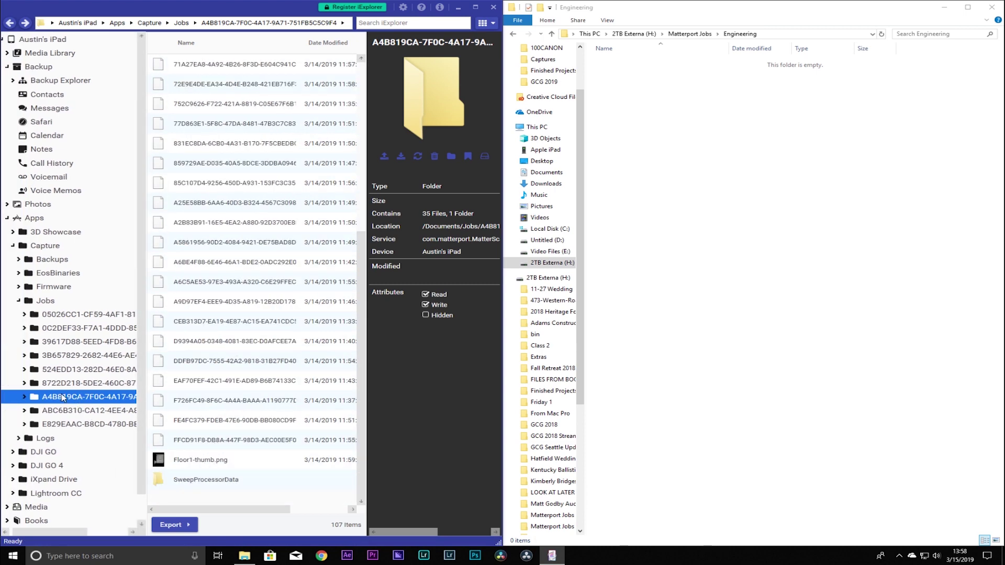
left_click(170, 525)
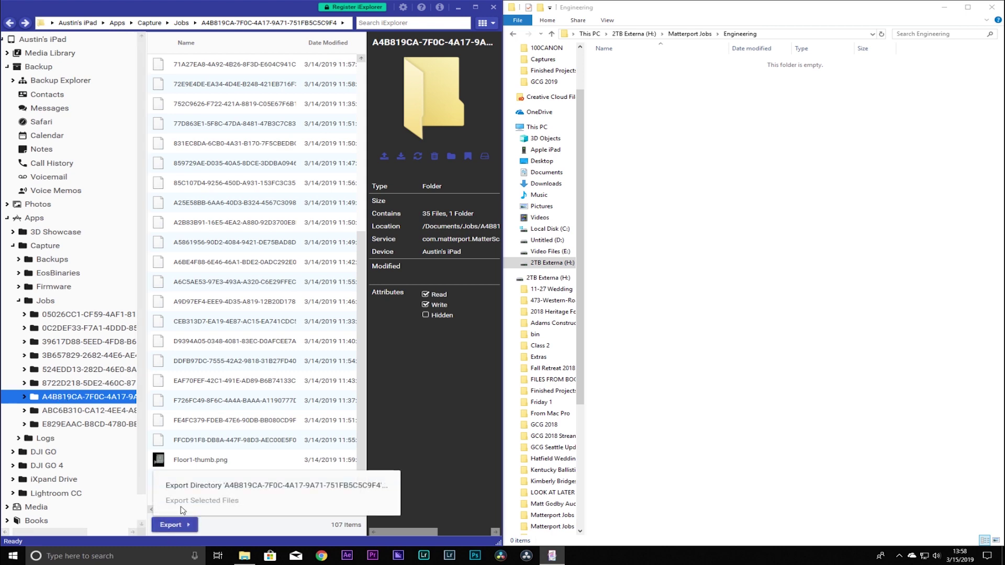
Export the whole A4B819CA job directory to H:\Matterport Jobs\Engineering
left_click(203, 487)
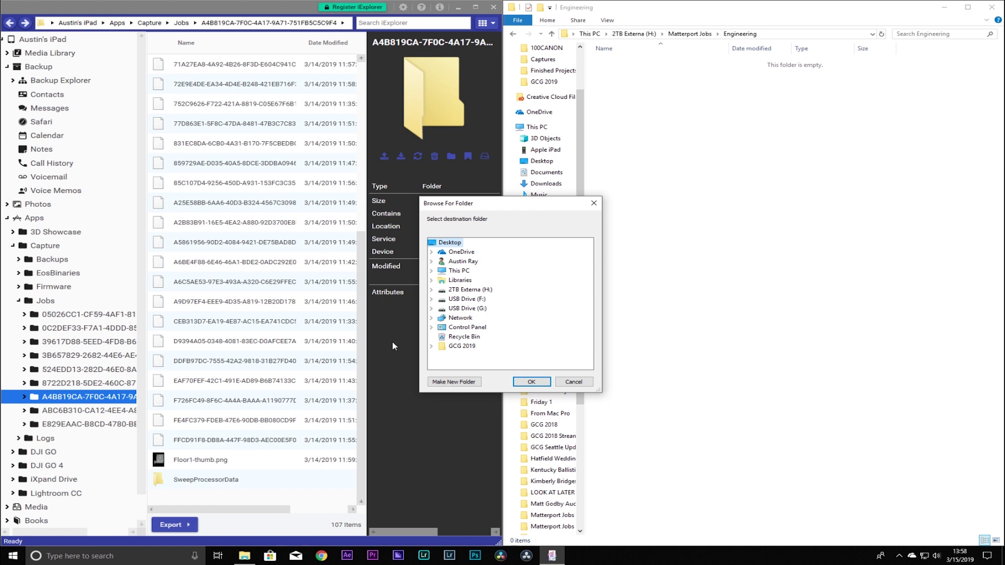
double_click(466, 289)
scroll(519, 297, "down", 1)
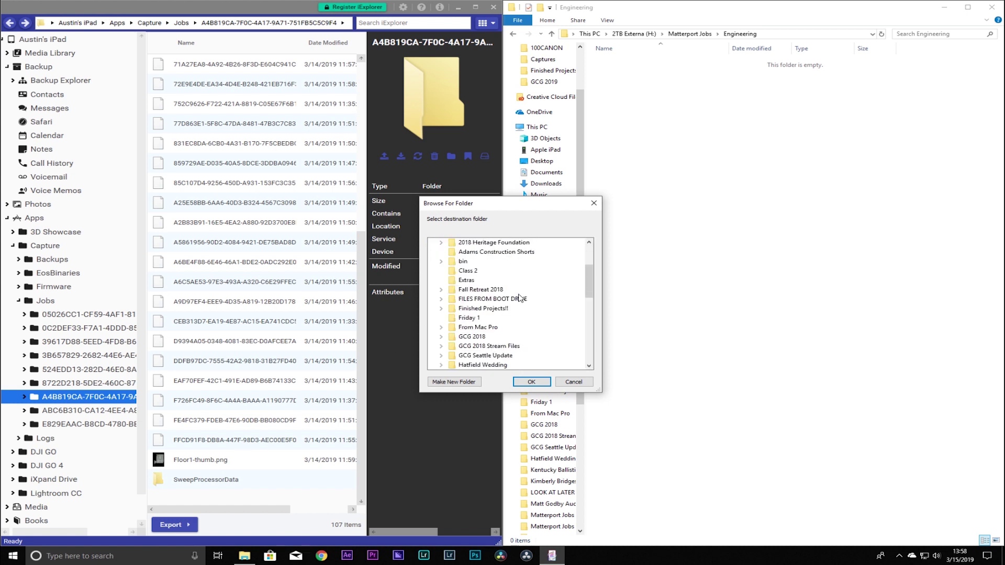
scroll(520, 298, "down", 2)
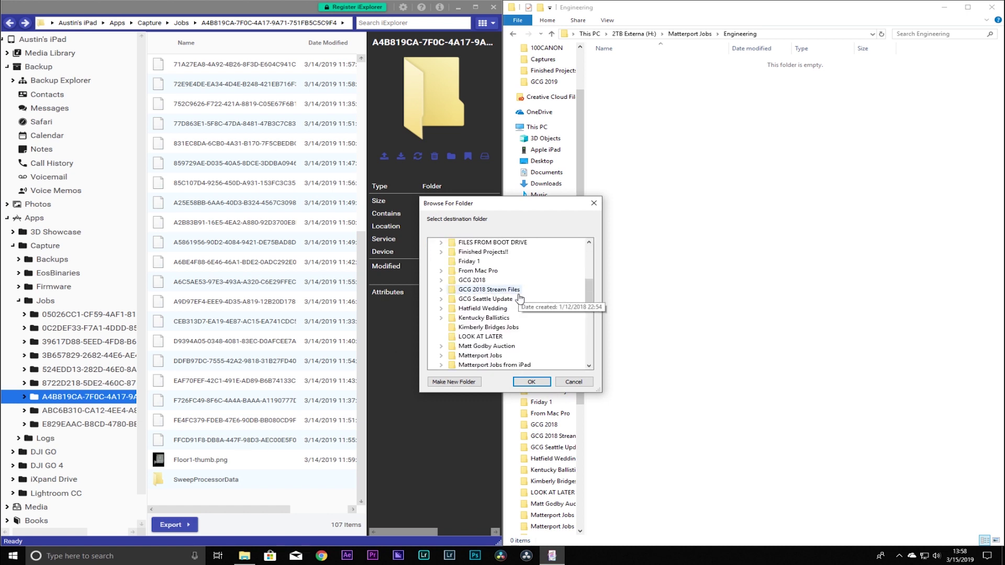
scroll(520, 298, "up", 1)
scroll(520, 297, "down", 3)
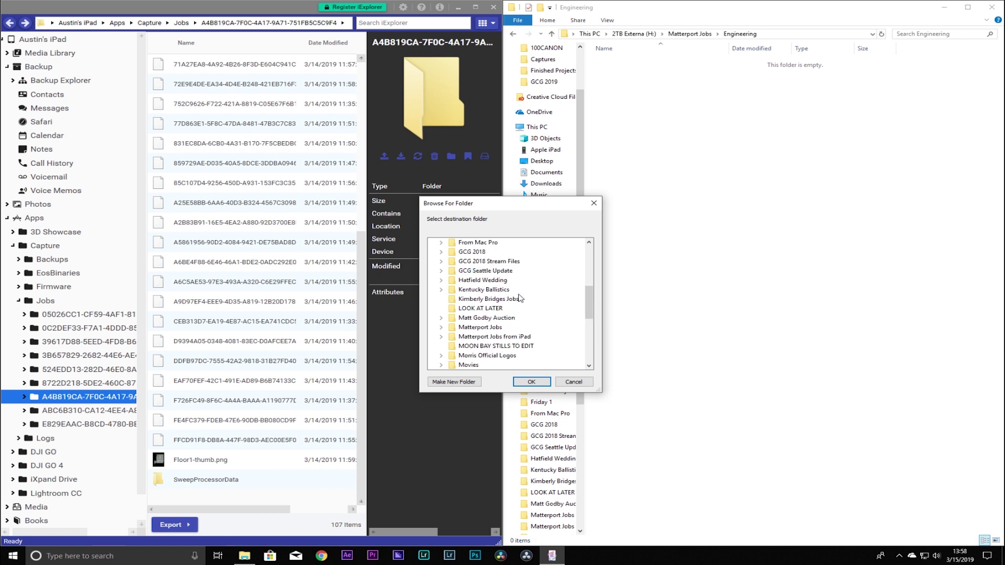
left_click(497, 304)
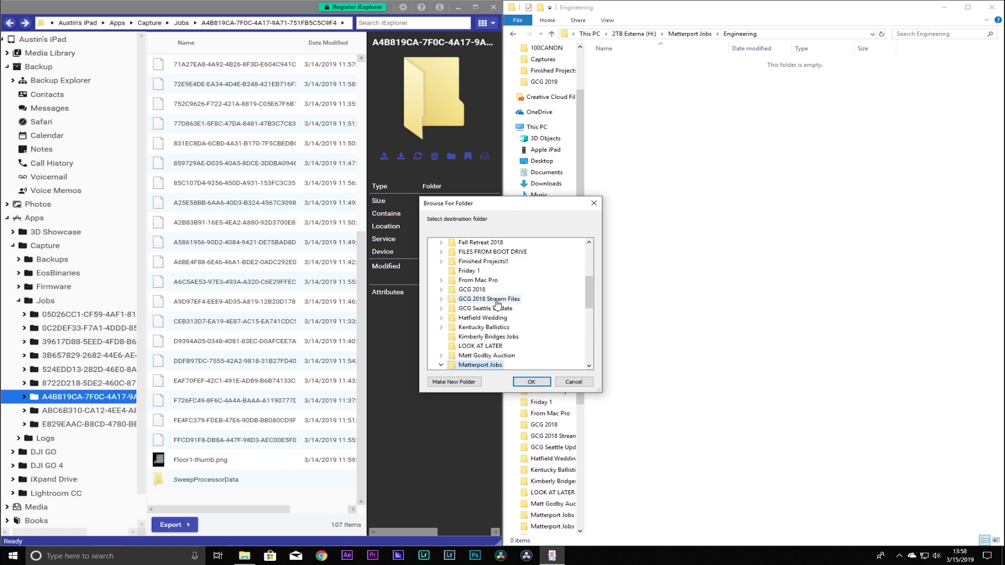
left_click(495, 319)
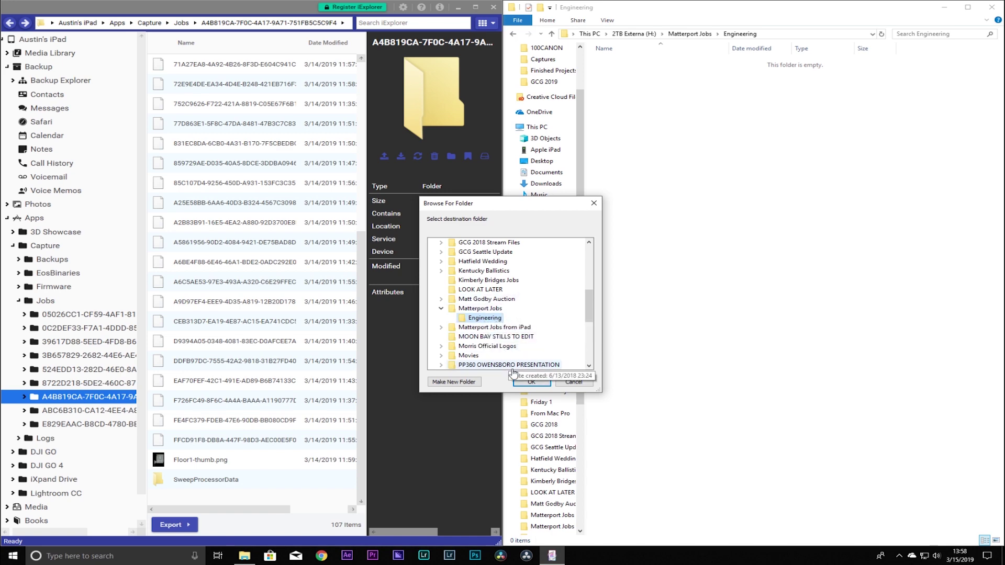
left_click(530, 383)
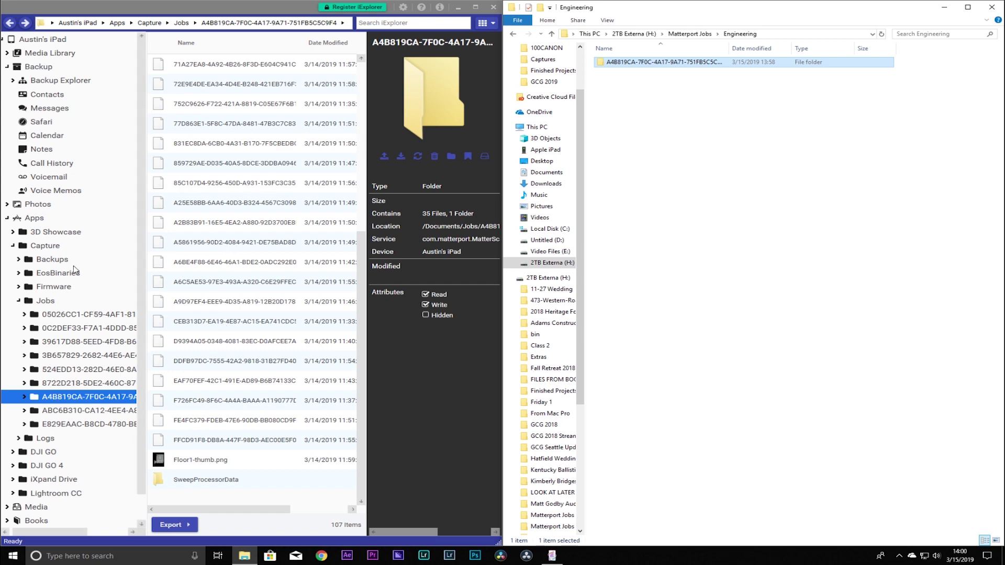
Close iExplorer once the job folder has finished copying into Engineering
left_click(494, 9)
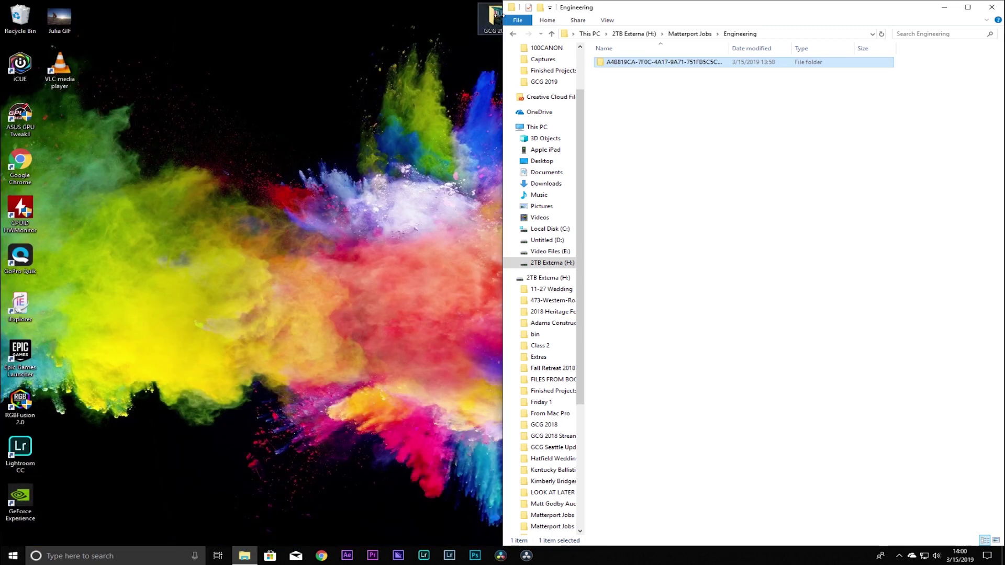
Close the Engineering folder window, leaving only the desktop
left_click(991, 7)
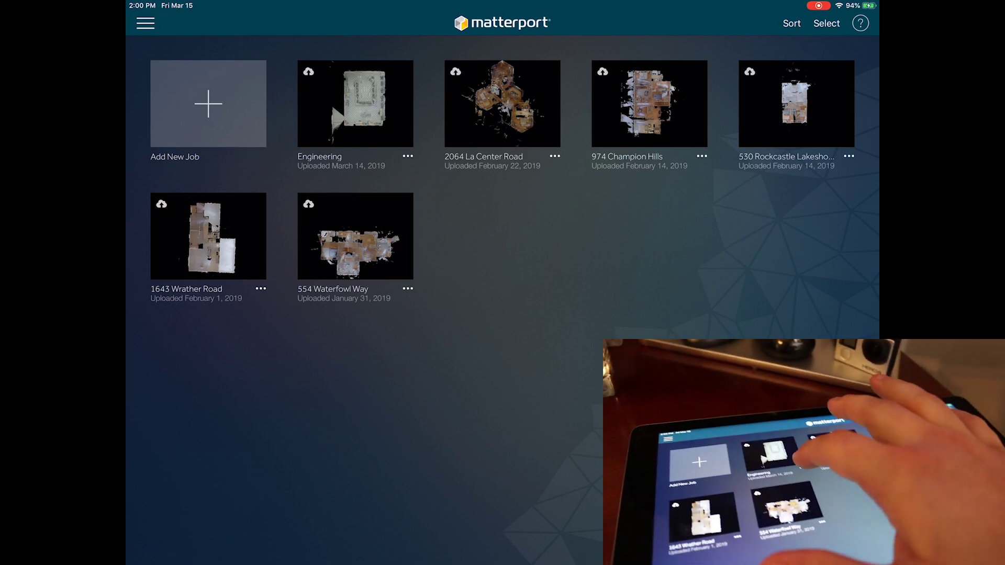
Delete the Engineering job from the iPad's job list in Matterport Capture and confirm the alert
left_click(408, 156)
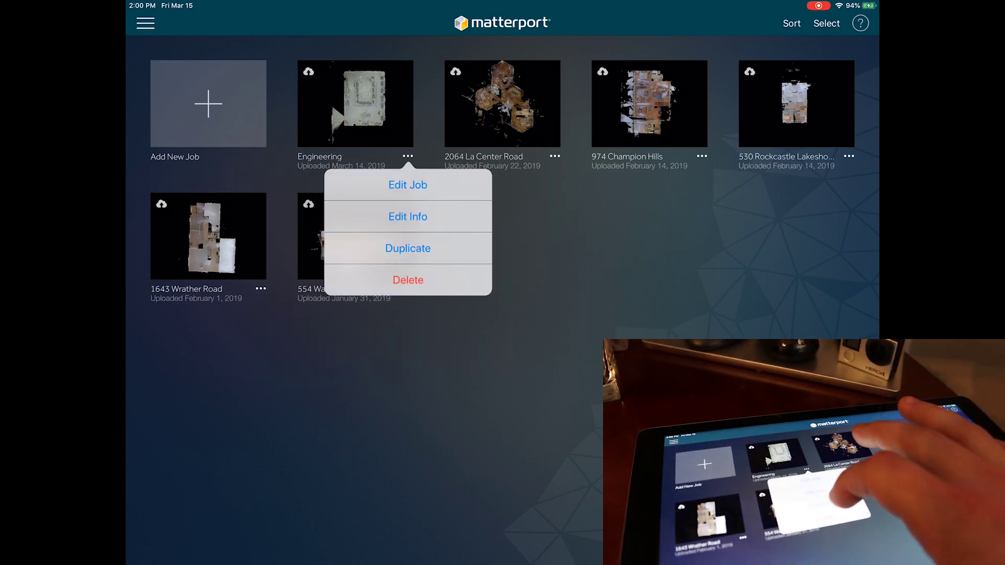
left_click(408, 280)
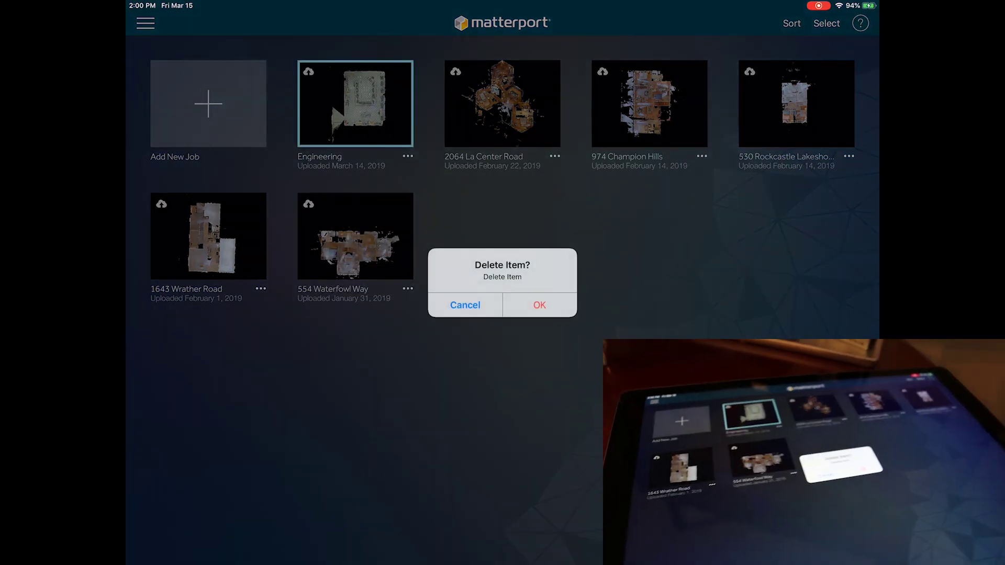
left_click(539, 304)
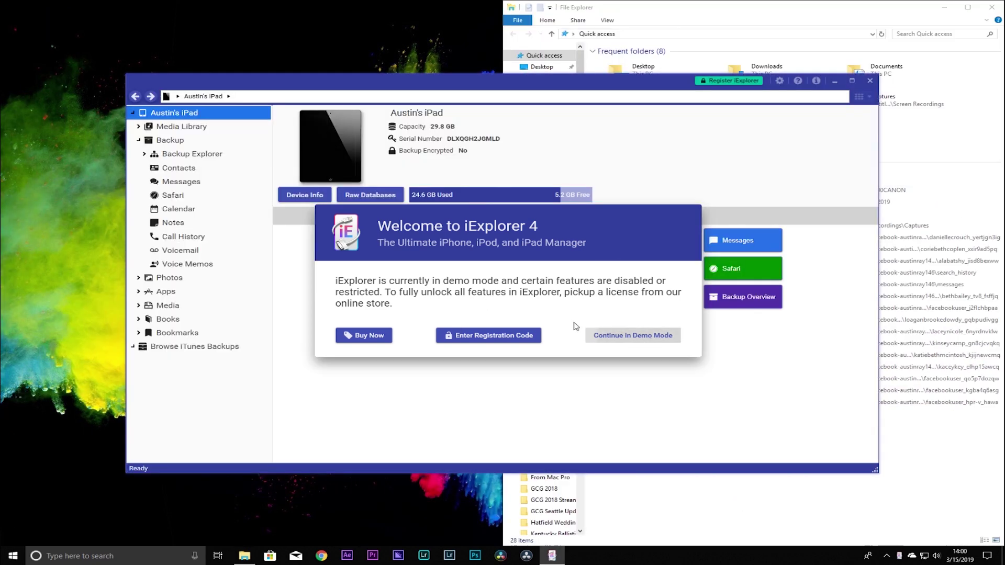
Continue iExplorer in demo mode, snap it left, and open Apps > Capture > Jobs
left_click(649, 340)
left_click_drag(344, 86, 3, 79)
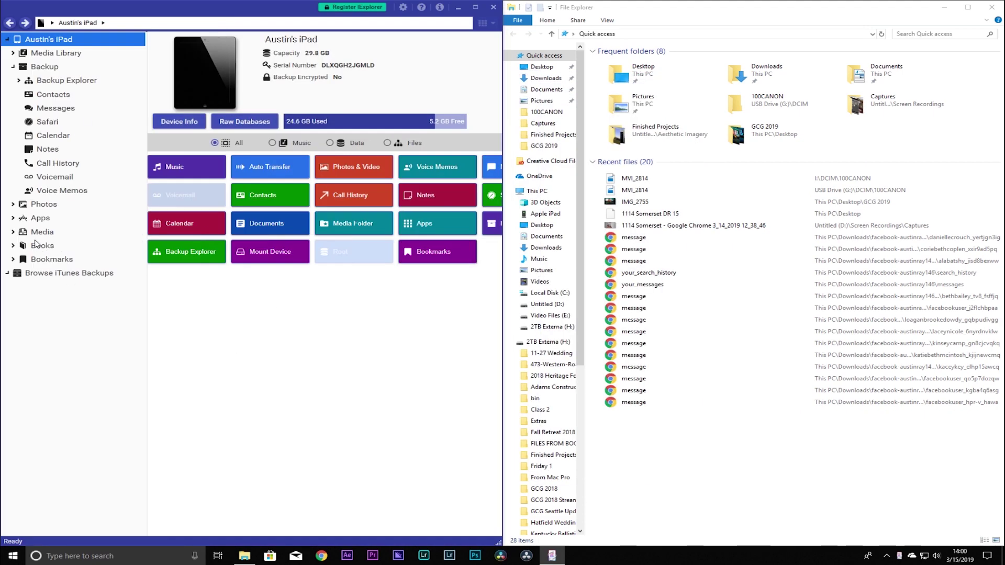
left_click(39, 220)
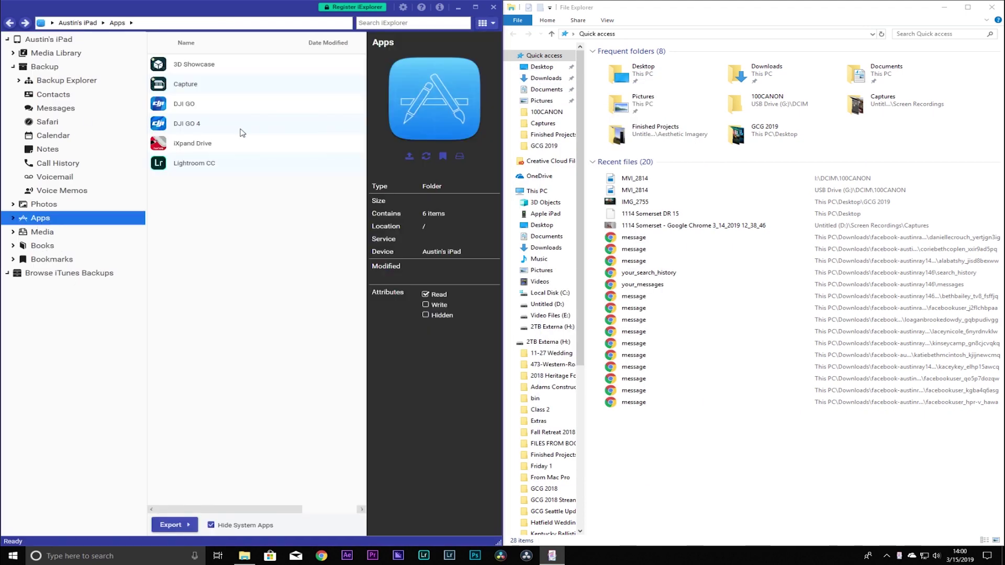
left_click(191, 87)
double_click(191, 87)
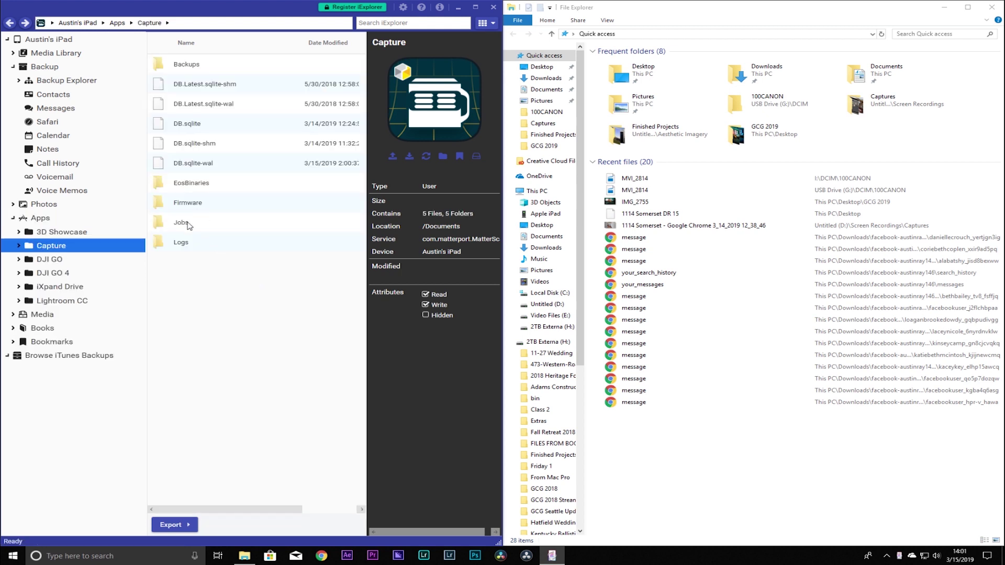
double_click(190, 225)
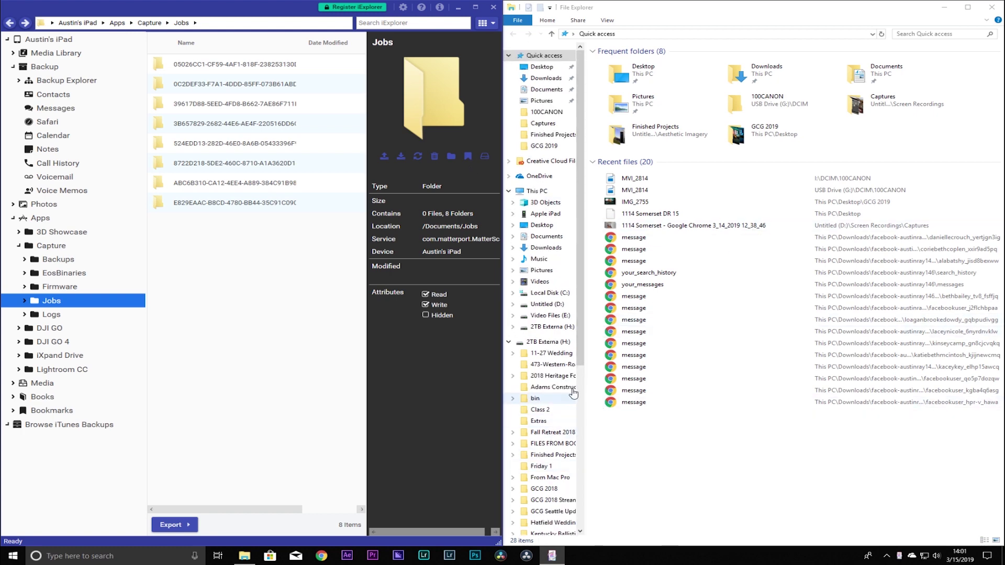
In File Explorer, open 2TB external drive > Matterport Jobs > Engineering
left_click(555, 327)
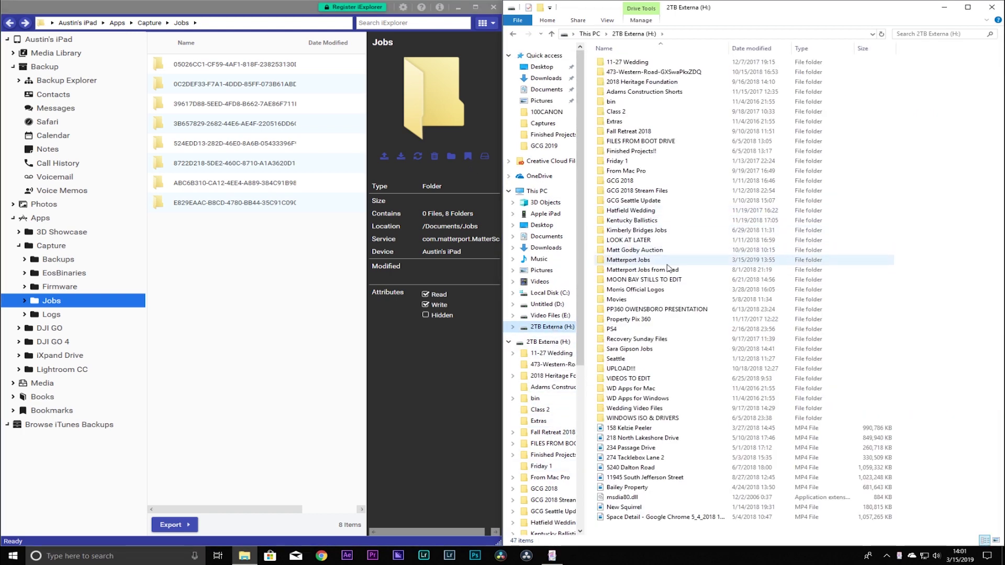
double_click(668, 260)
double_click(667, 64)
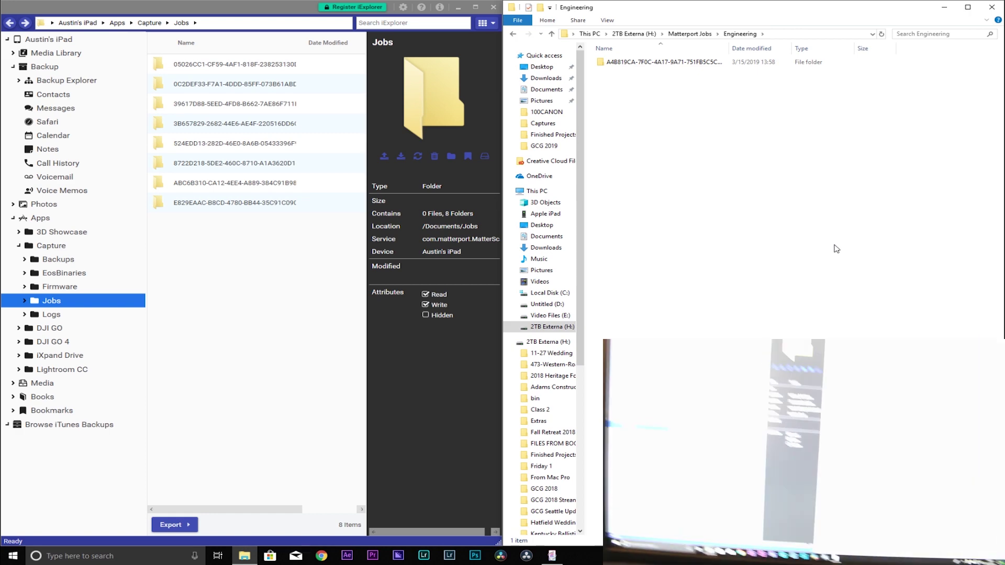
Drag the A4B819CA job folder from the Engineering folder into iExplorer's Jobs folder
left_click(666, 63)
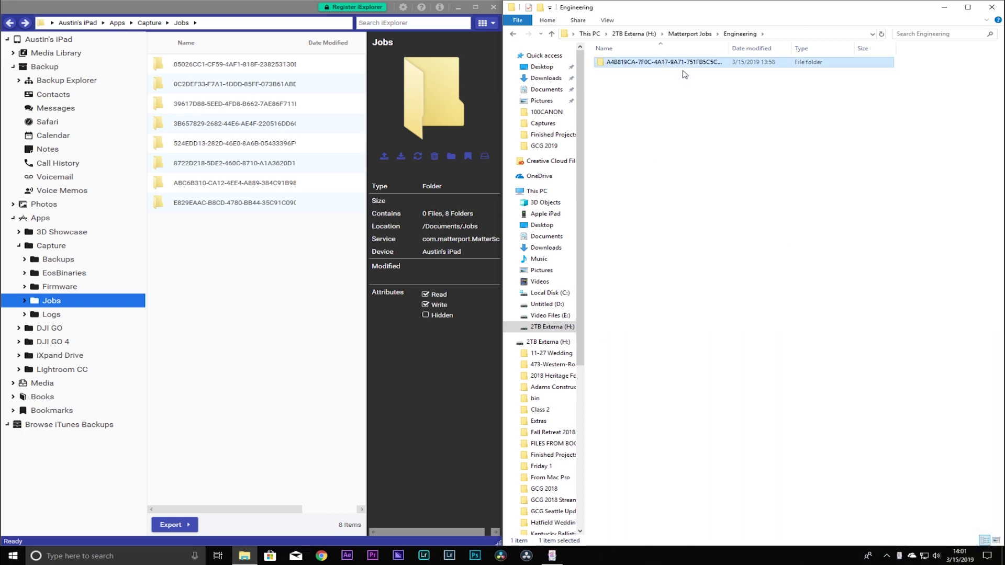
left_click_drag(666, 63, 239, 266)
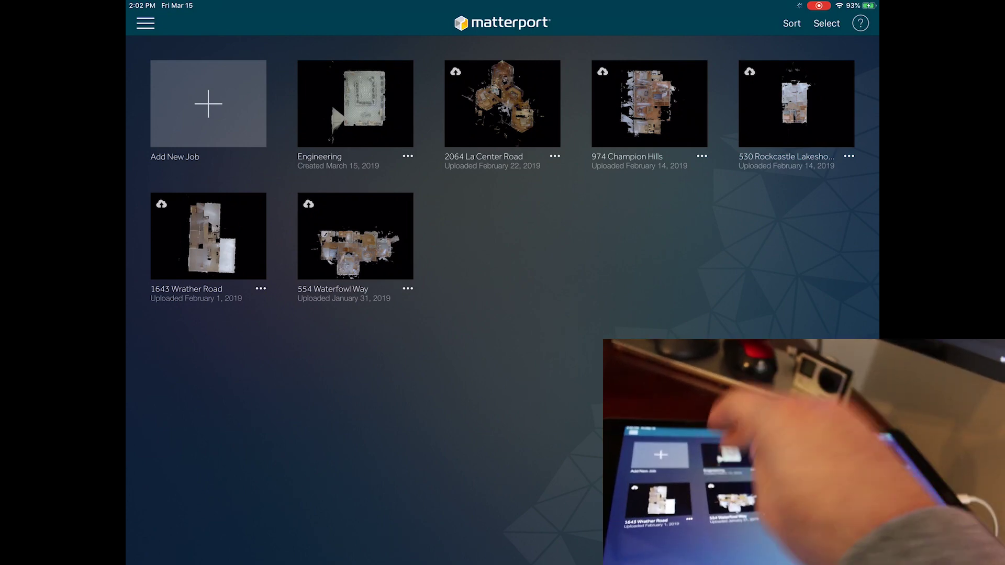
Open the restored Engineering job to show its 3D Scans view with 34 scans
left_click(355, 103)
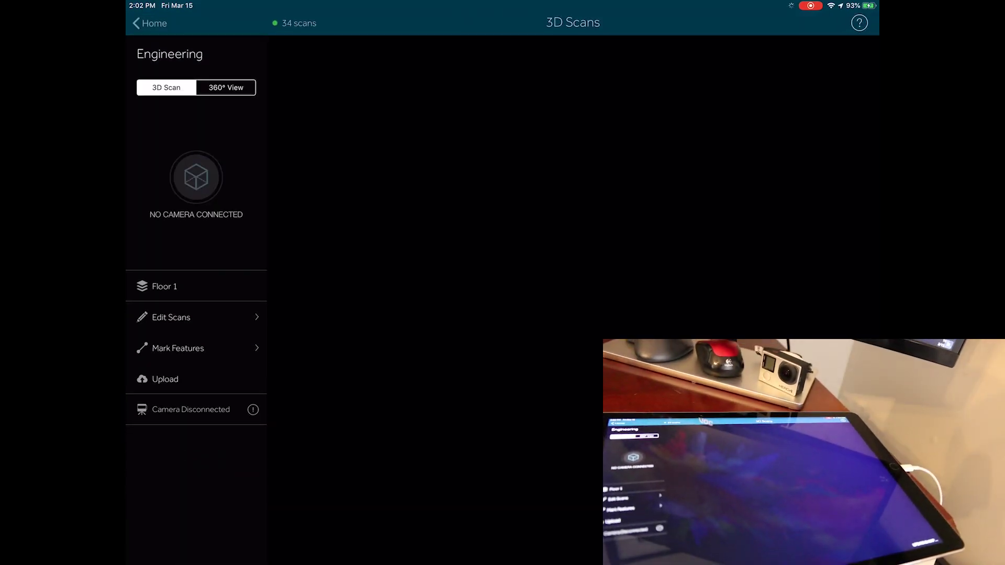